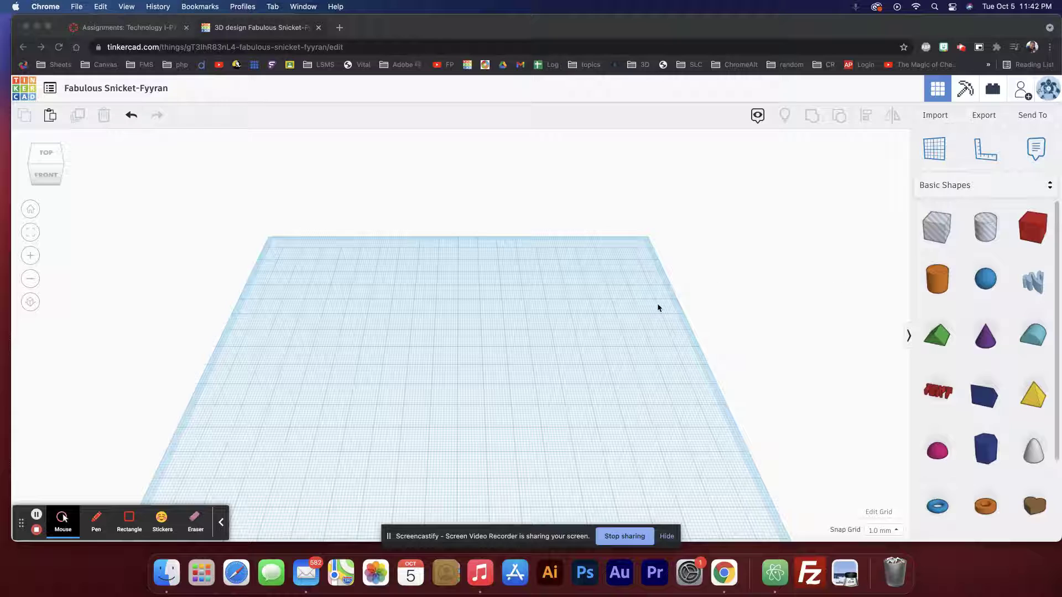
- Focus the design window and reset the view so the whole workplane shows
left_click(466, 334)
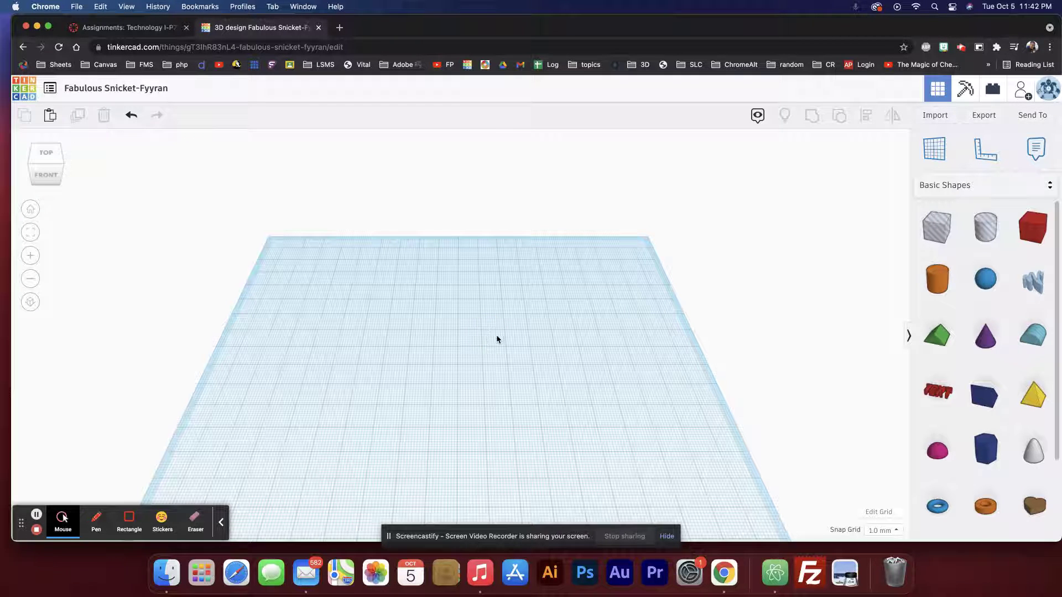
left_click(30, 213)
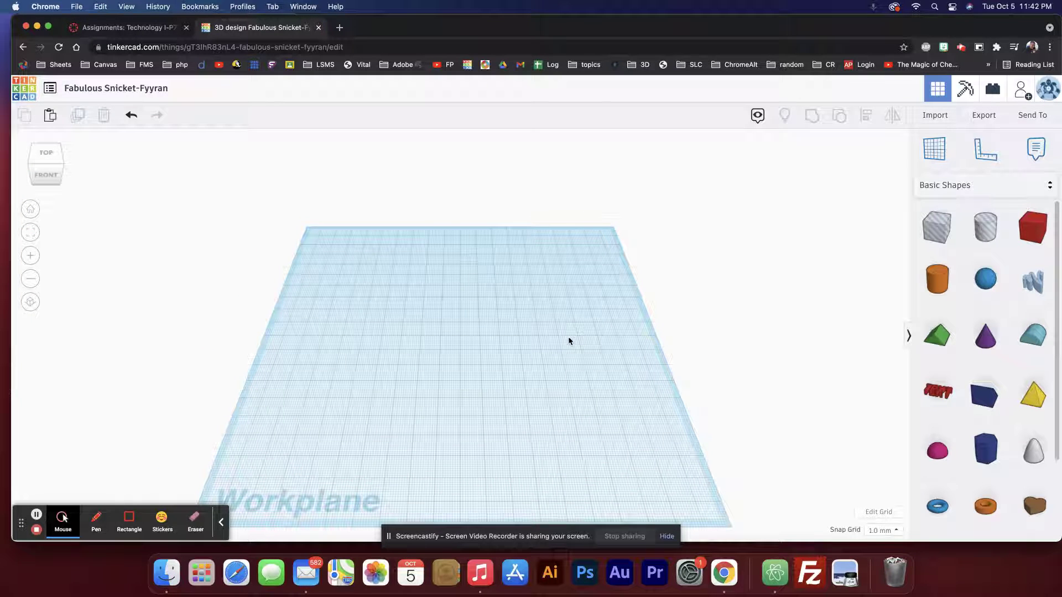
middle_click_drag(568, 338, 599, 287)
- Place a cylinder at the workplane centre, scale it up, and set its height to 40 mm
left_click_drag(958, 284, 474, 300)
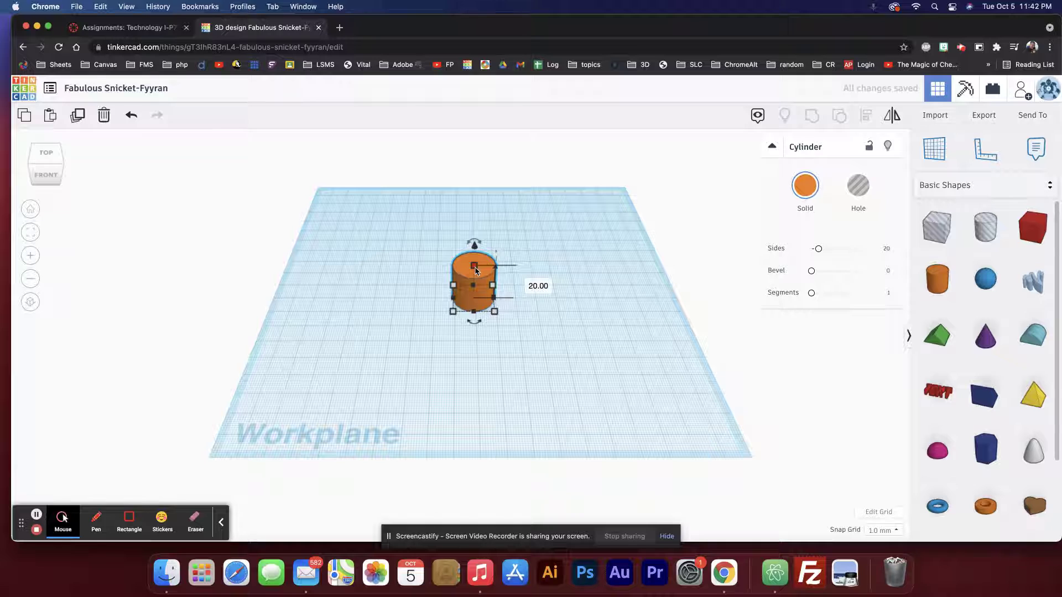
left_click_drag(476, 270, 477, 226, "shift")
left_click(525, 264)
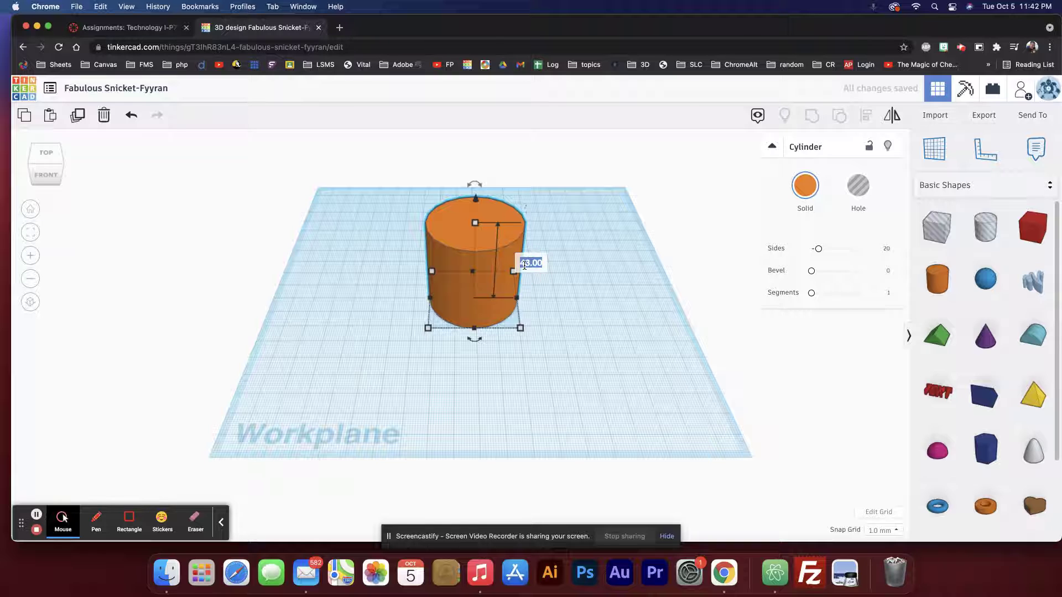
type("40")
key("Return")
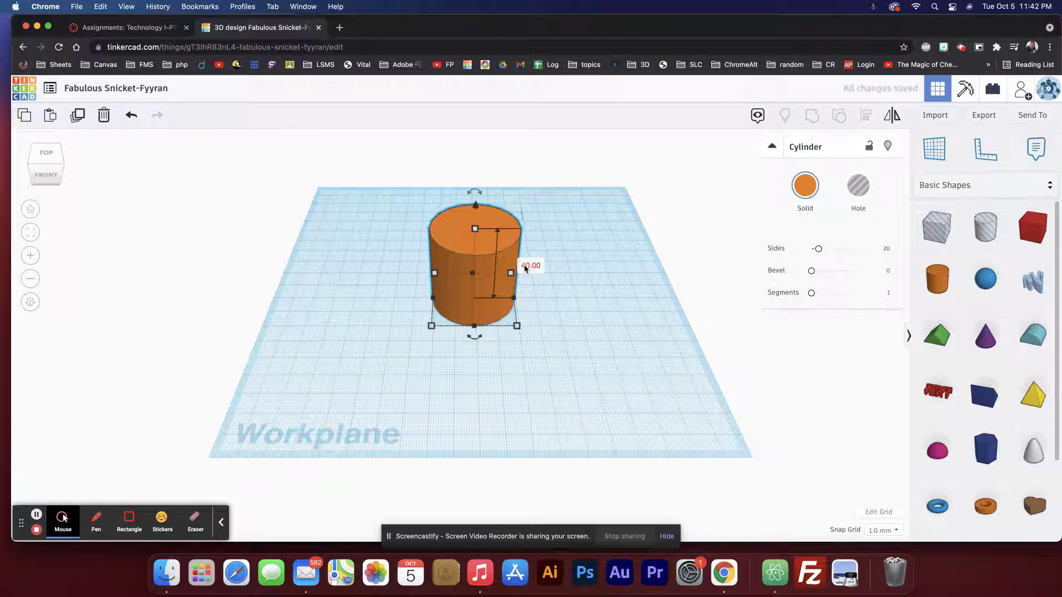
left_click(565, 260)
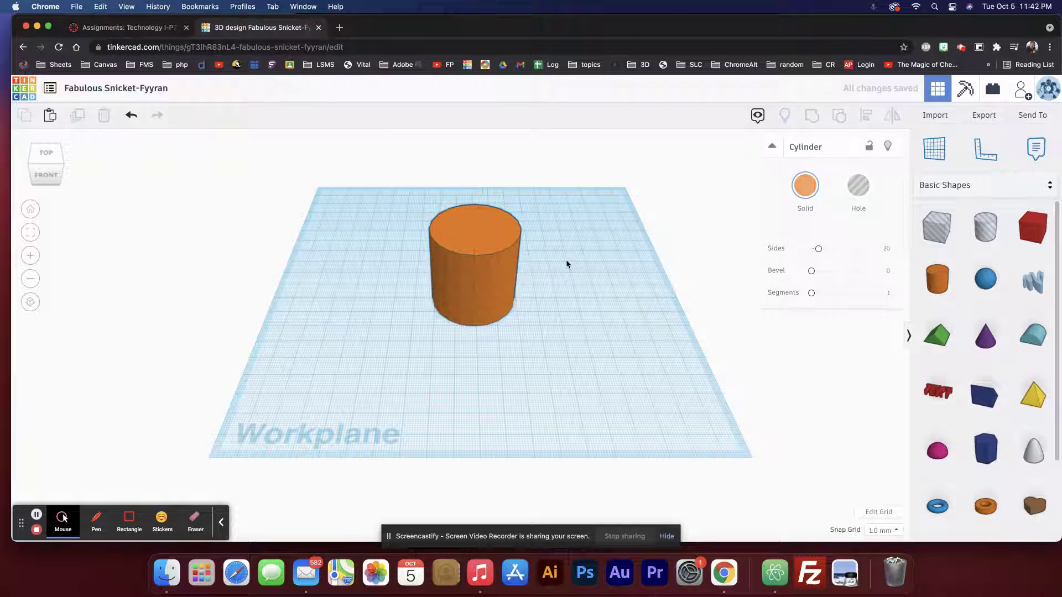
left_click(497, 255)
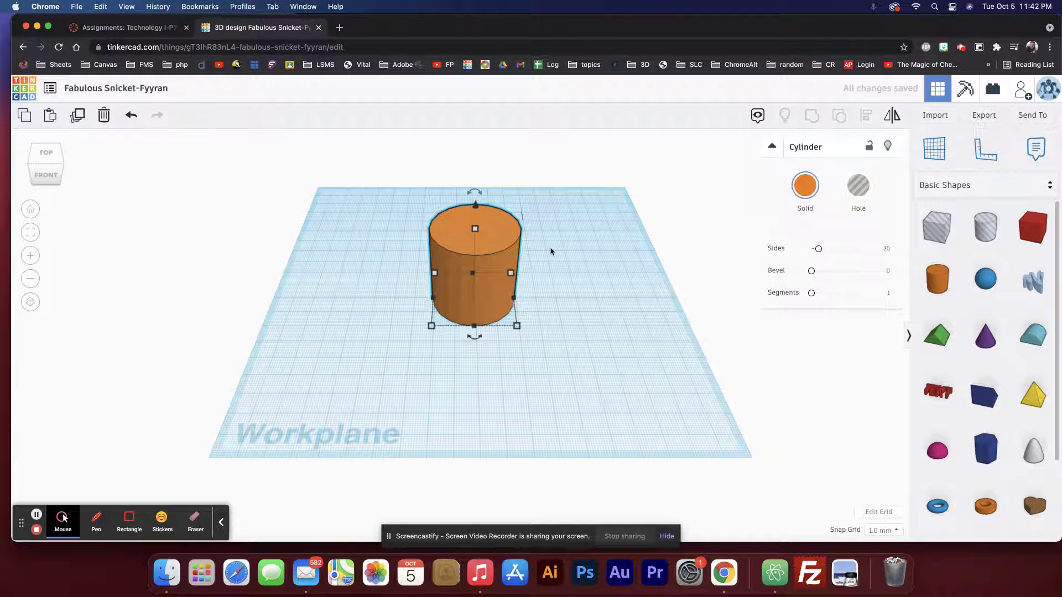
- Turn the cylinder into a hole shape
scroll(550, 251, "up", 2)
scroll(550, 251, "up", 2)
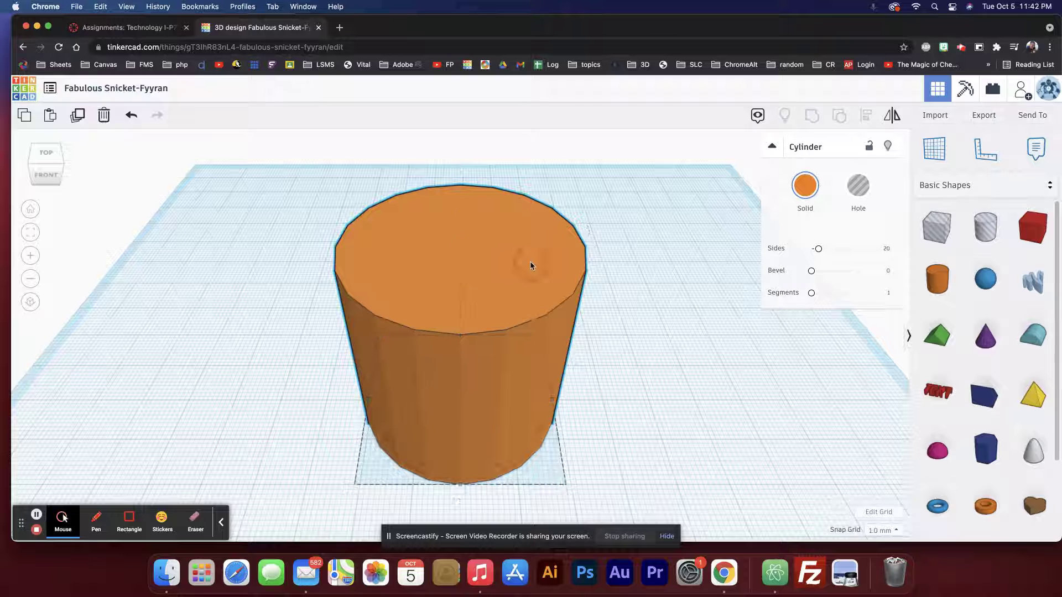
left_click(857, 187)
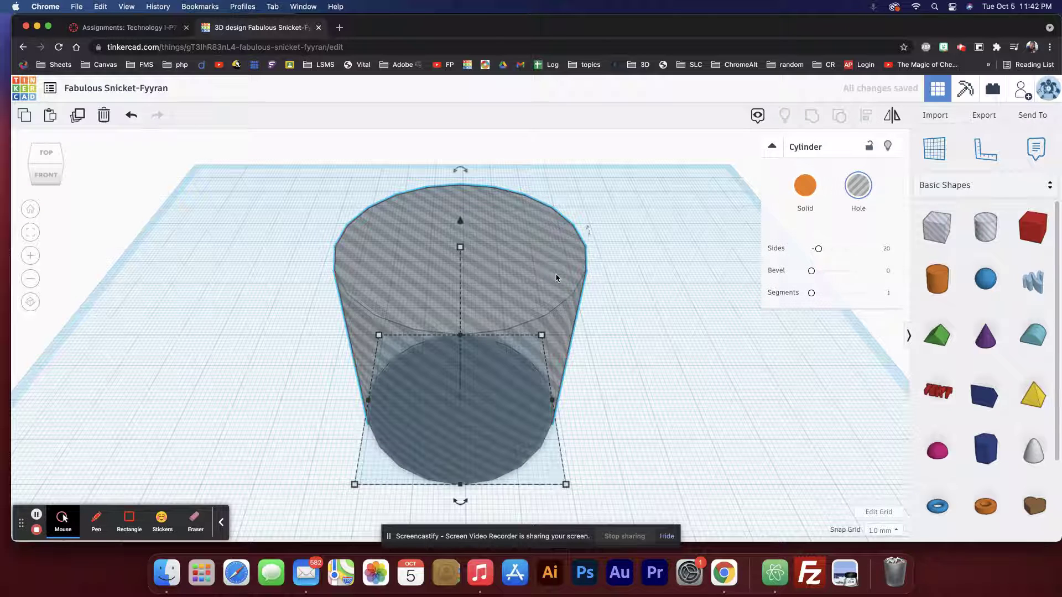
- Duplicate the hole cylinder and undo the move so the copy sits over the original
left_click_drag(555, 278, 708, 203)
key("super+z")
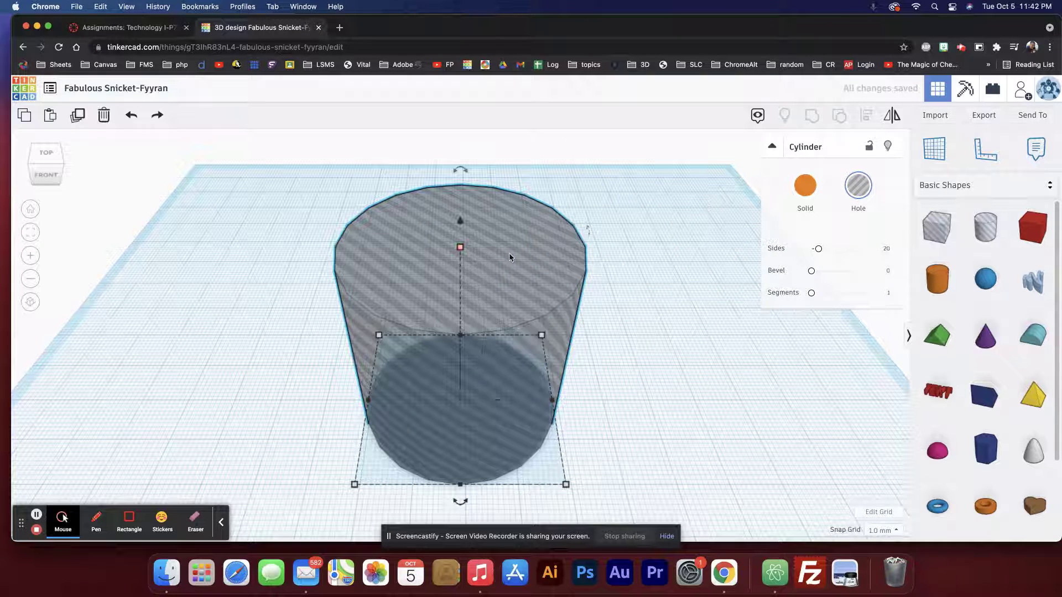
key("super+shift+z")
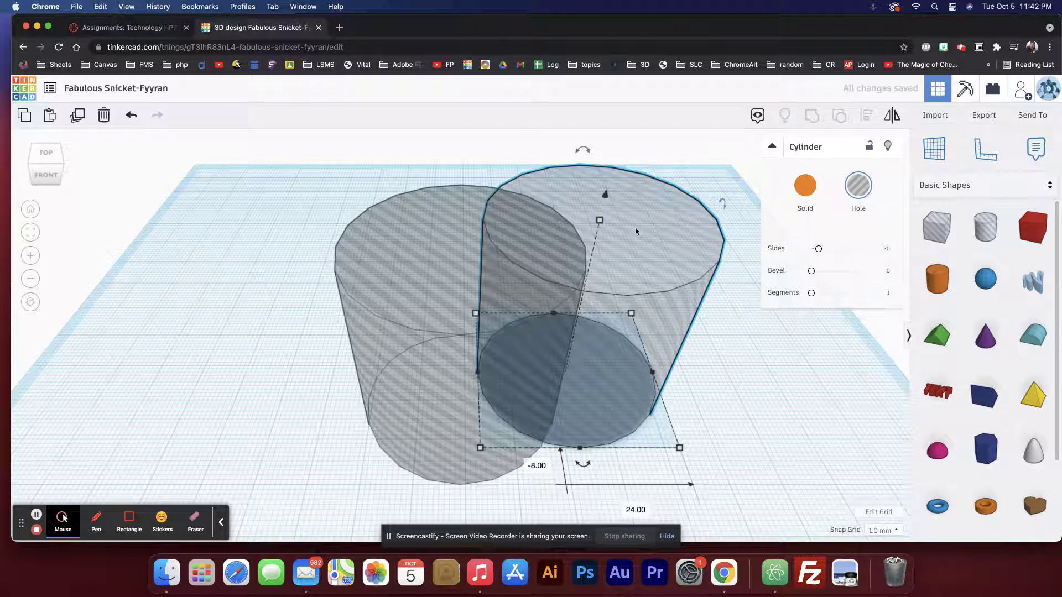
left_click_drag(625, 231, 680, 171)
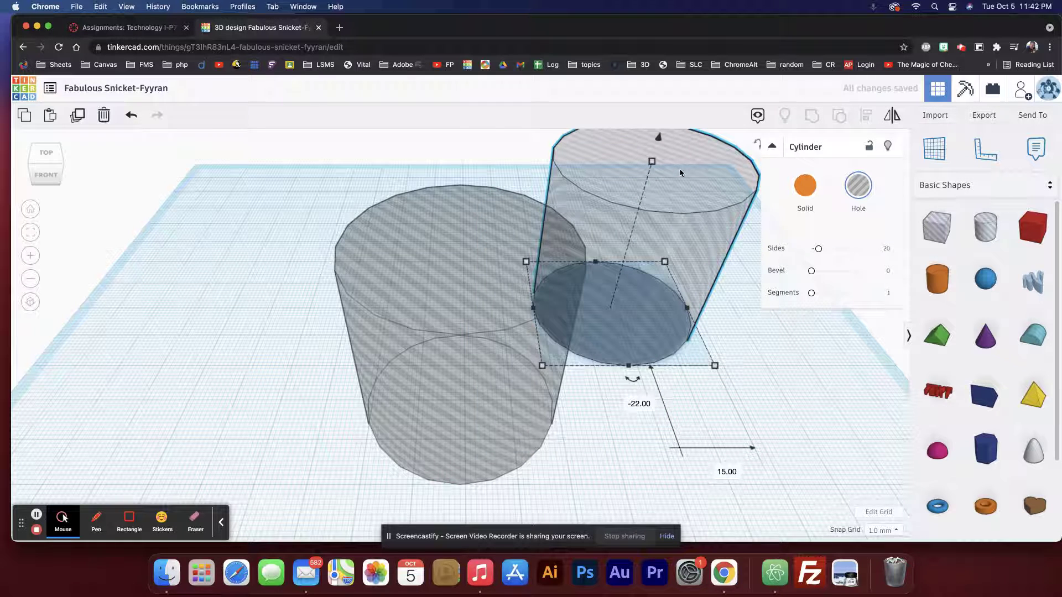
key("super+z")
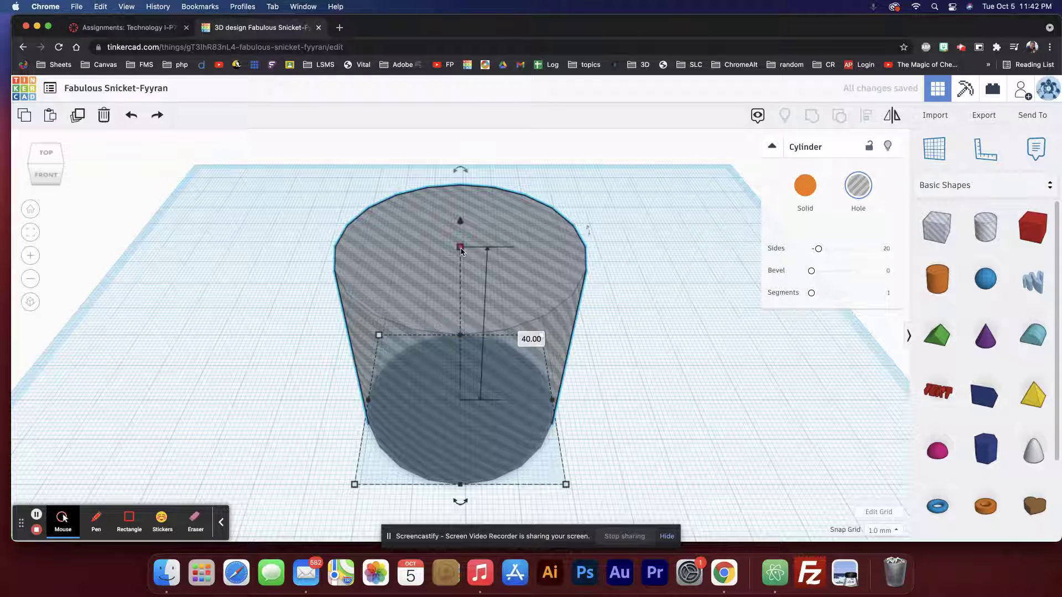
- Shrink the inner hole cylinder to be slightly narrower and 38 mm tall
left_click_drag(462, 250, 459, 287)
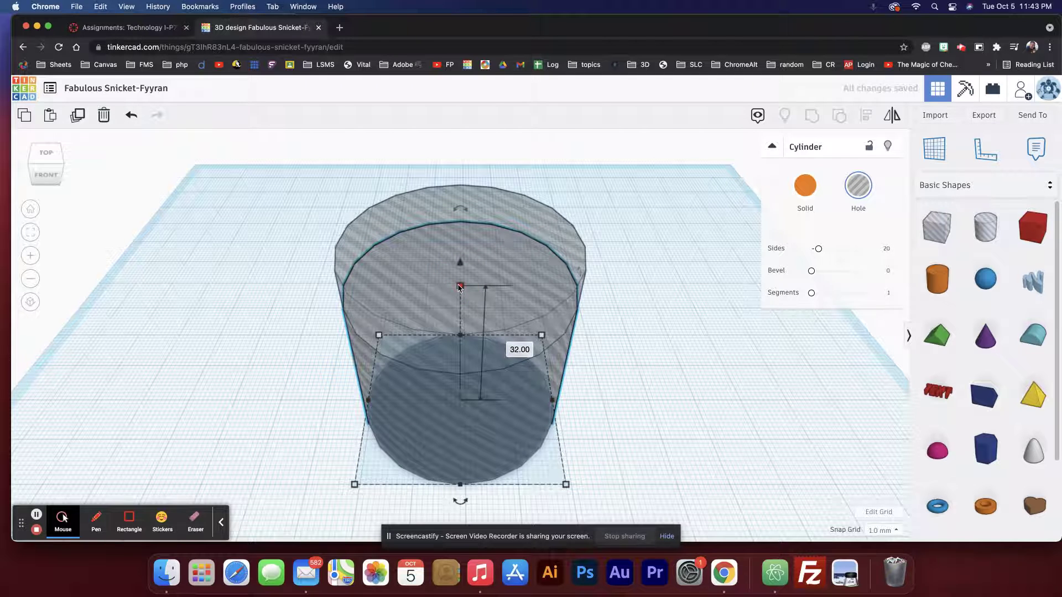
key("super+z")
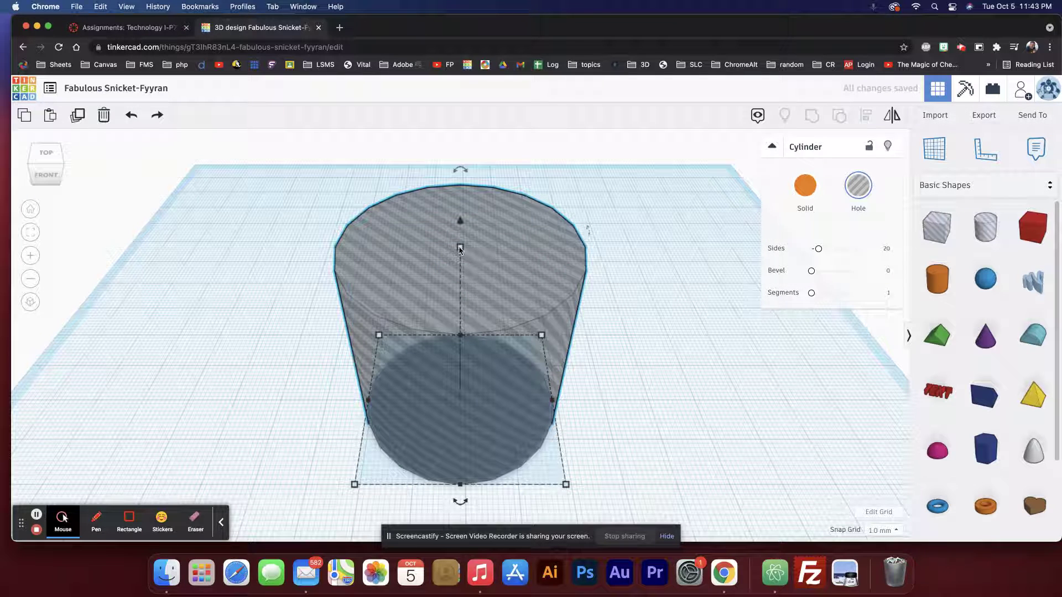
mouse_move(460, 248)
left_mouse_down()
mouse_move(459, 319)
mouse_move(471, 194)
mouse_move(466, 261)
left_mouse_up()
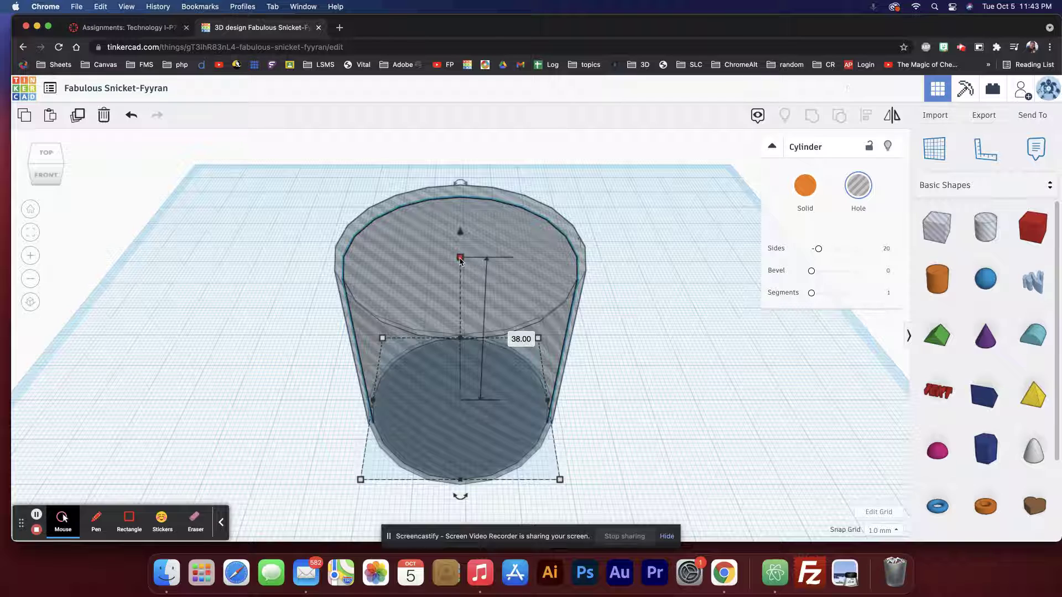
- Lift the inner hole cylinder 2 mm above the workplane, viewed side-on
right_click_drag(496, 279, 506, 251)
right_click_drag(486, 400, 490, 346)
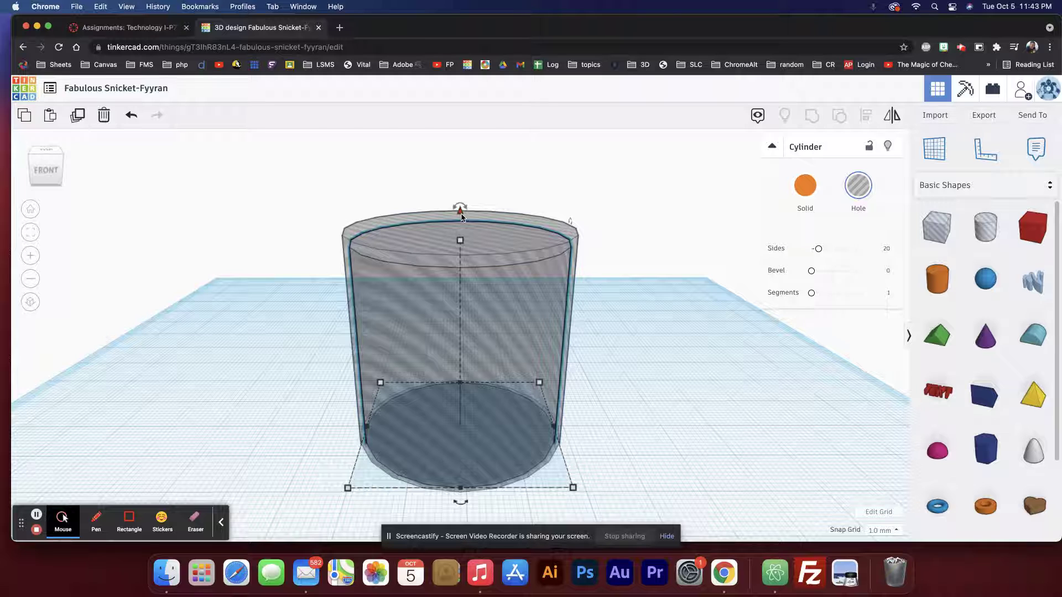
left_click_drag(461, 217, 460, 196)
right_click_drag(459, 197, 631, 205)
right_click_drag(510, 383, 504, 348)
- Make the outer cylinder solid again and set the inner hole's height to 39
left_click(625, 264)
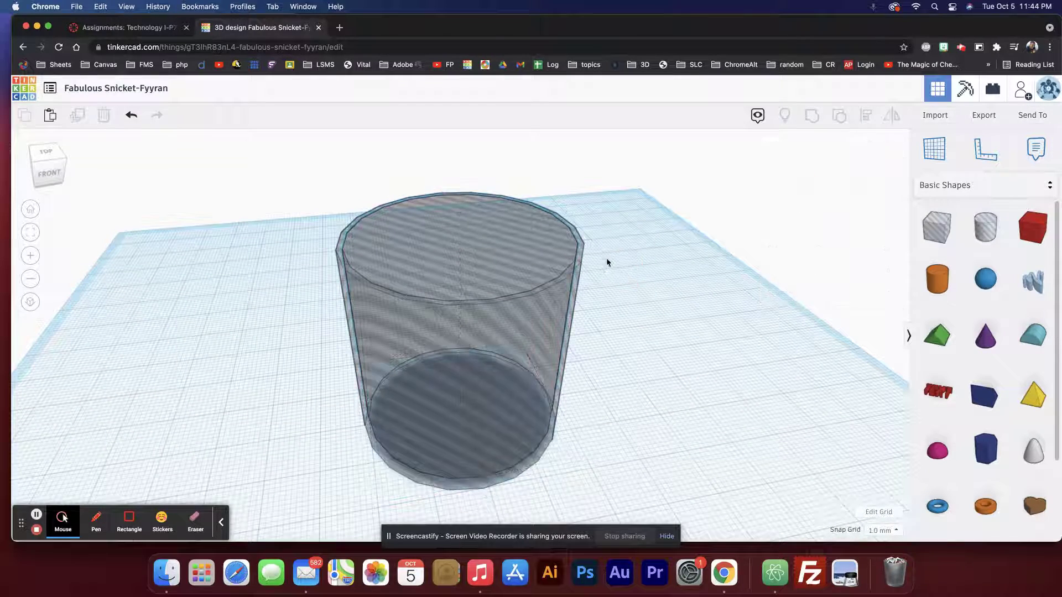
left_click(581, 257)
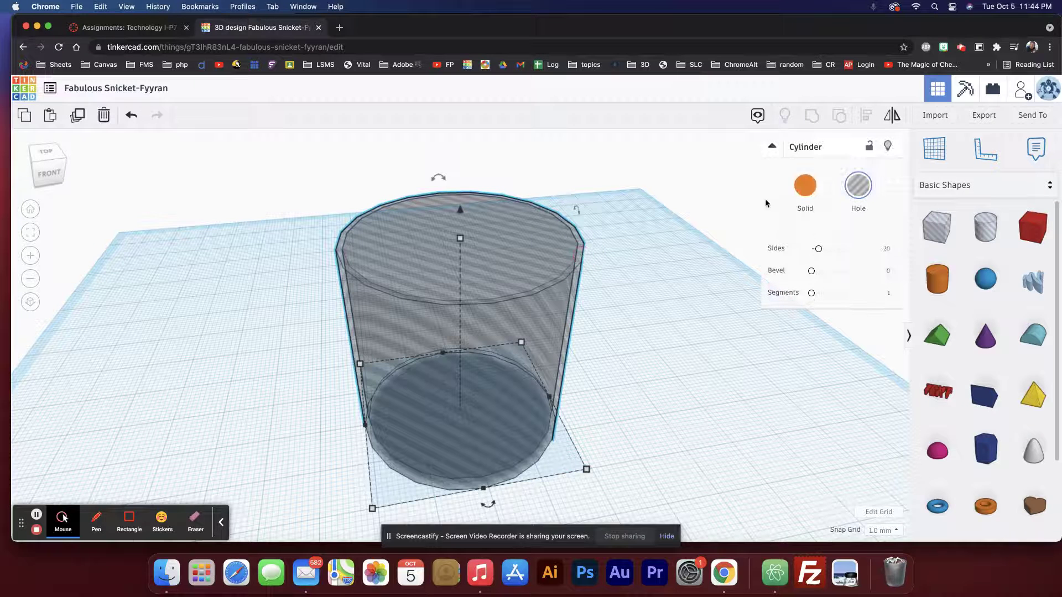
left_click(805, 185)
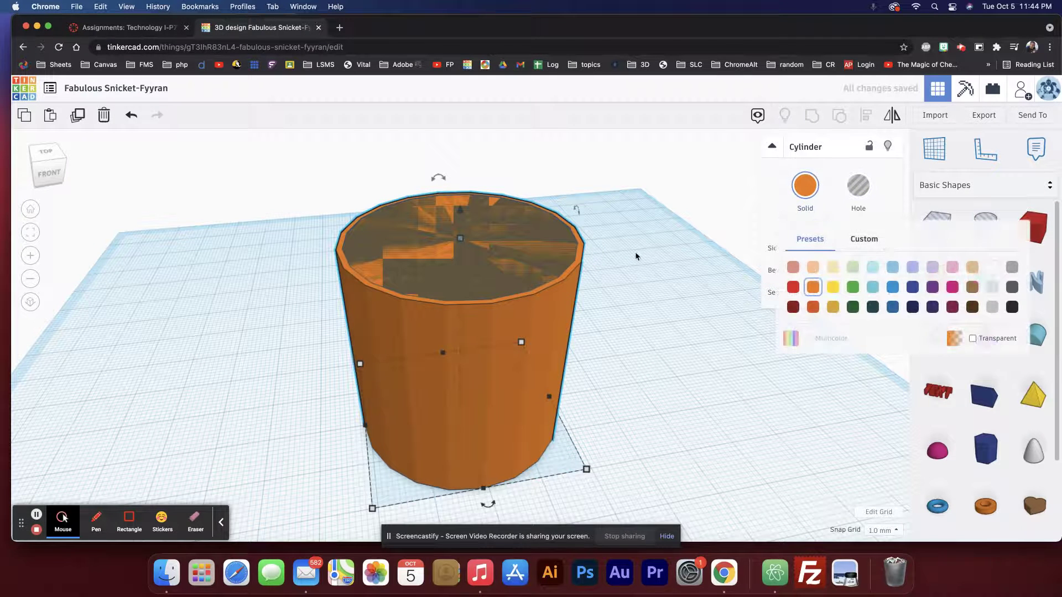
left_click(498, 239)
left_click(462, 242)
mouse_move(463, 239)
left_mouse_down()
mouse_move(465, 147)
mouse_move(448, 223)
mouse_move(461, 238)
left_mouse_up()
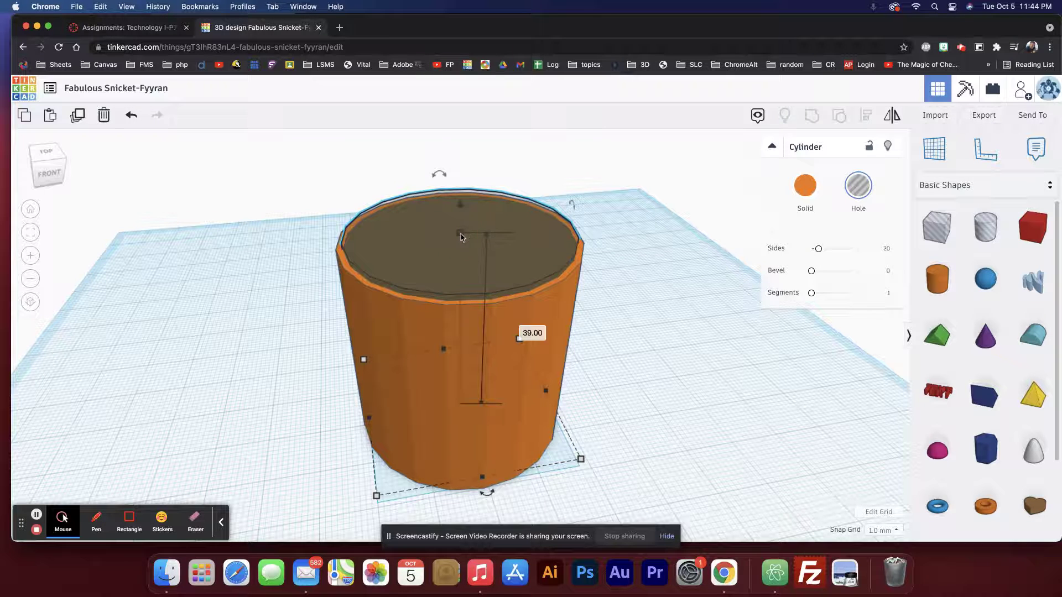
mouse_move(462, 233)
left_mouse_down()
mouse_move(459, 275)
mouse_move(463, 234)
left_mouse_up()
- Select both cylinders and group them into a hollow cup
left_click_drag(628, 215, 511, 282)
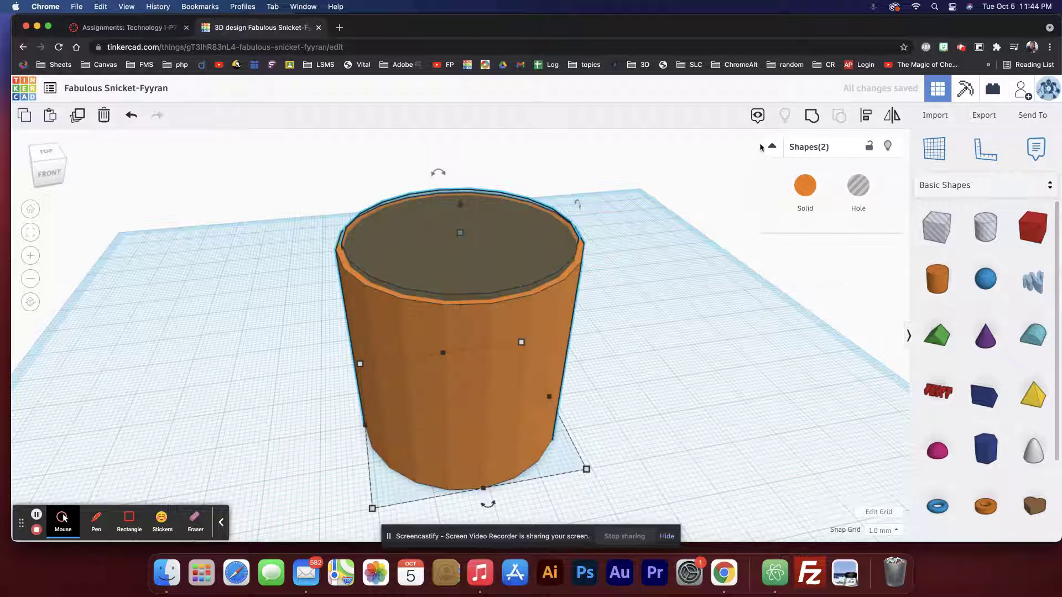
left_click(806, 118)
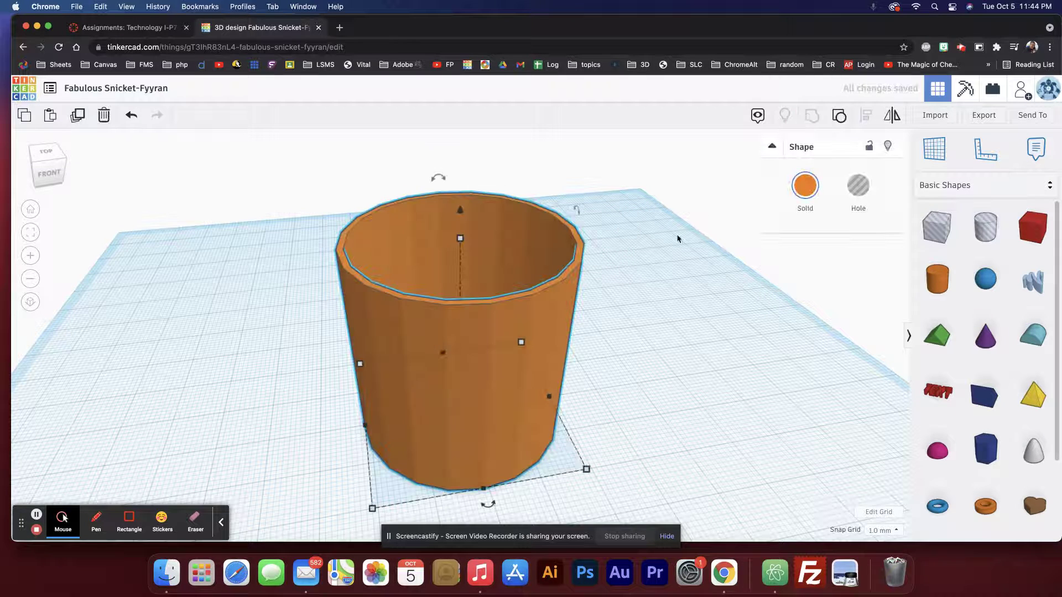
mouse_move(658, 246)
right_mouse_down()
mouse_move(628, 327)
mouse_move(656, 234)
mouse_move(640, 239)
mouse_move(649, 245)
right_mouse_up()
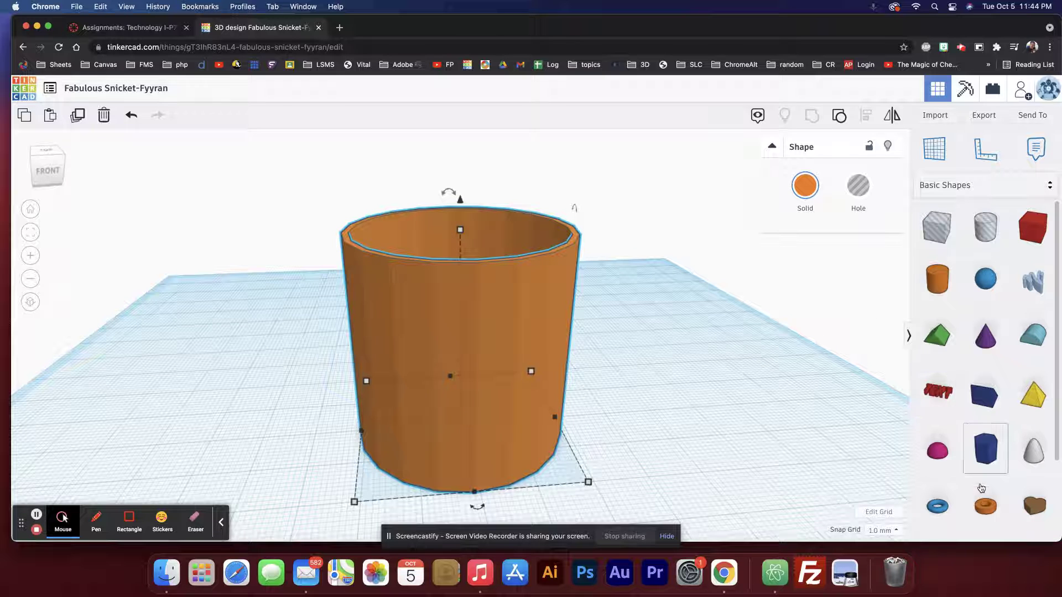
- Place a torus beside the cup, rotate it 90° upright, and lift it 9 mm
left_click_drag(938, 507, 664, 414)
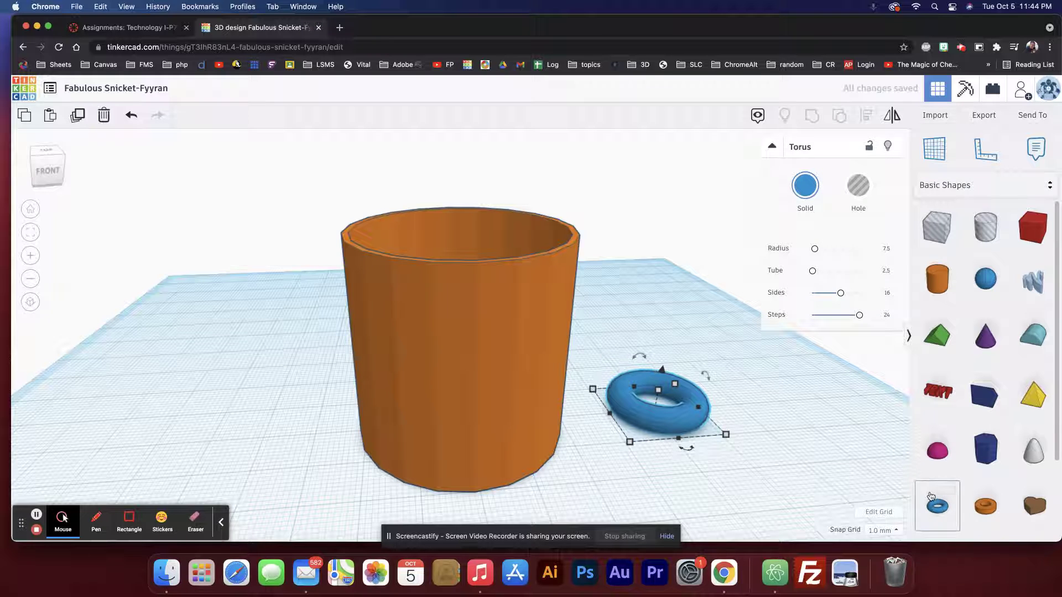
left_click_drag(706, 375, 718, 415)
right_click_drag(677, 422, 682, 391)
left_click_drag(676, 349, 677, 264)
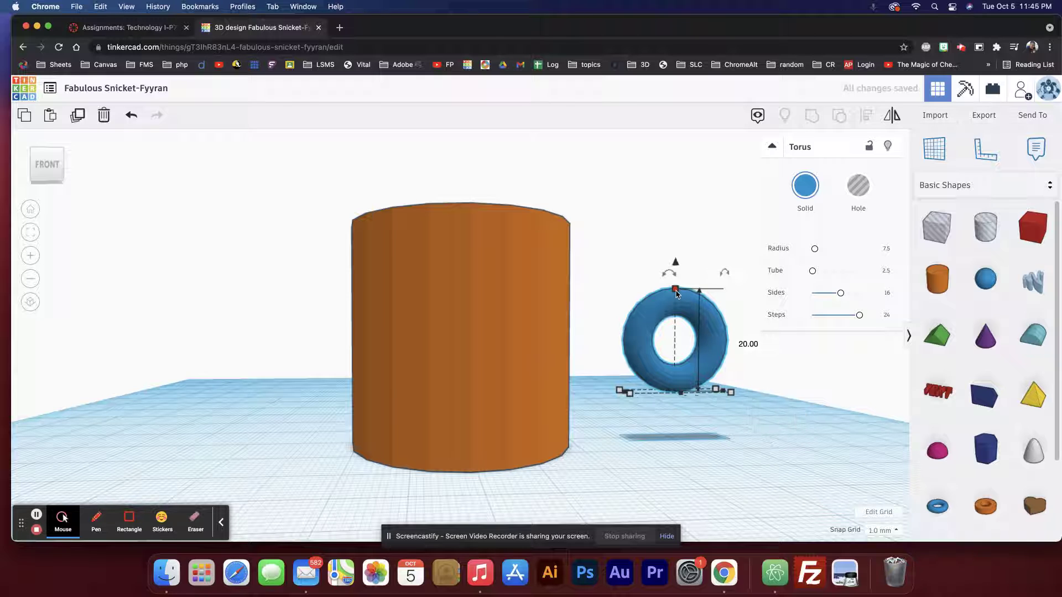
- Make the torus taller and move it toward the cup
left_click_drag(675, 292, 675, 207)
left_click_drag(666, 268, 625, 270)
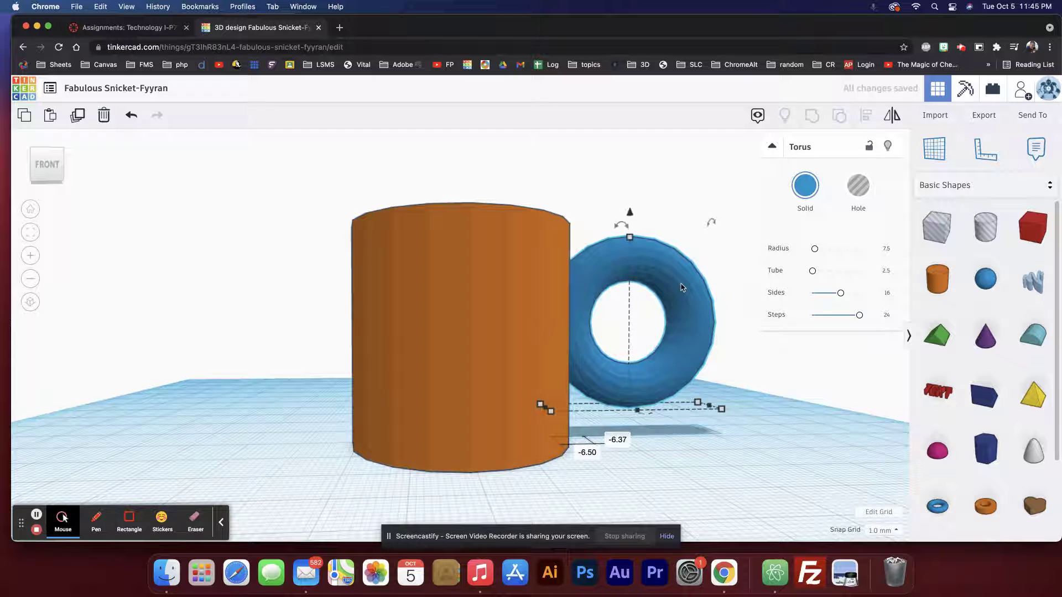
right_click_drag(678, 291, 404, 314)
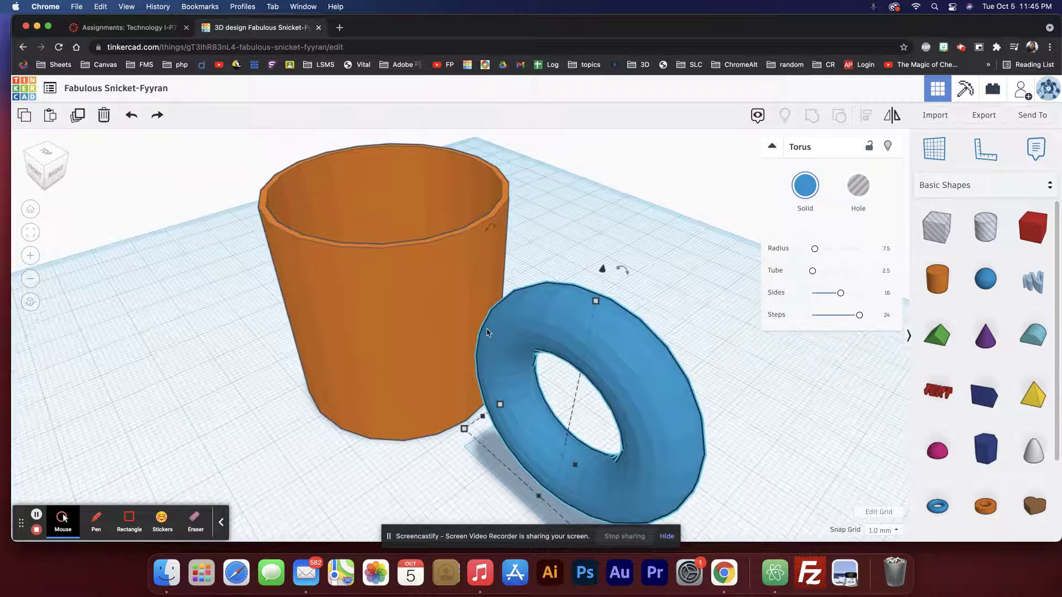
- Nudge the torus until half of it sinks into the cup wall as a handle
key("Down")
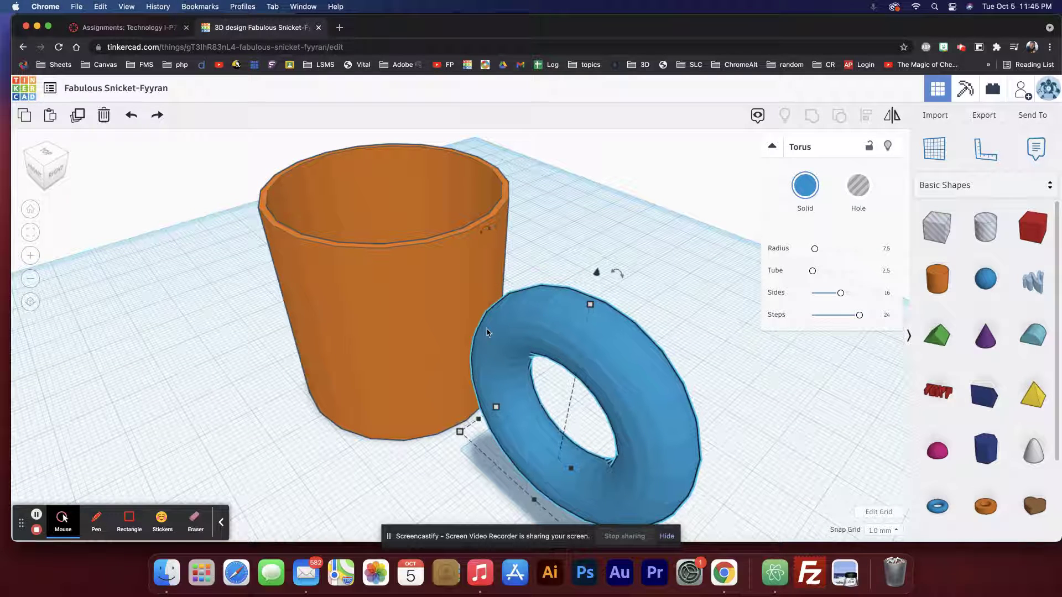
key("Up")
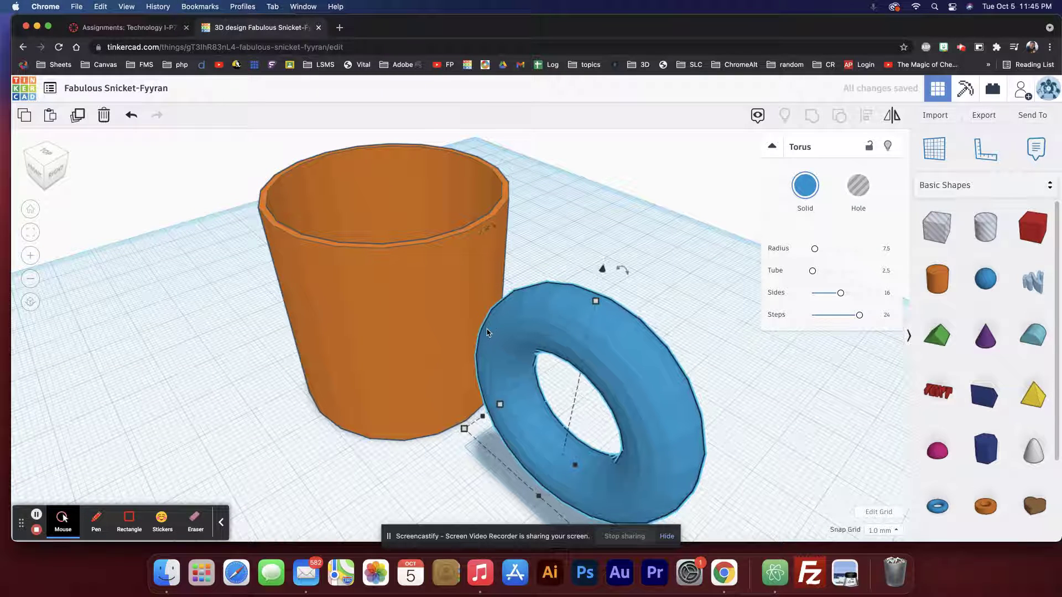
key("Left")
key("Left")
key("Left")
key("Left")
key("Left")
key("Left")
key("Left")
key("Left")
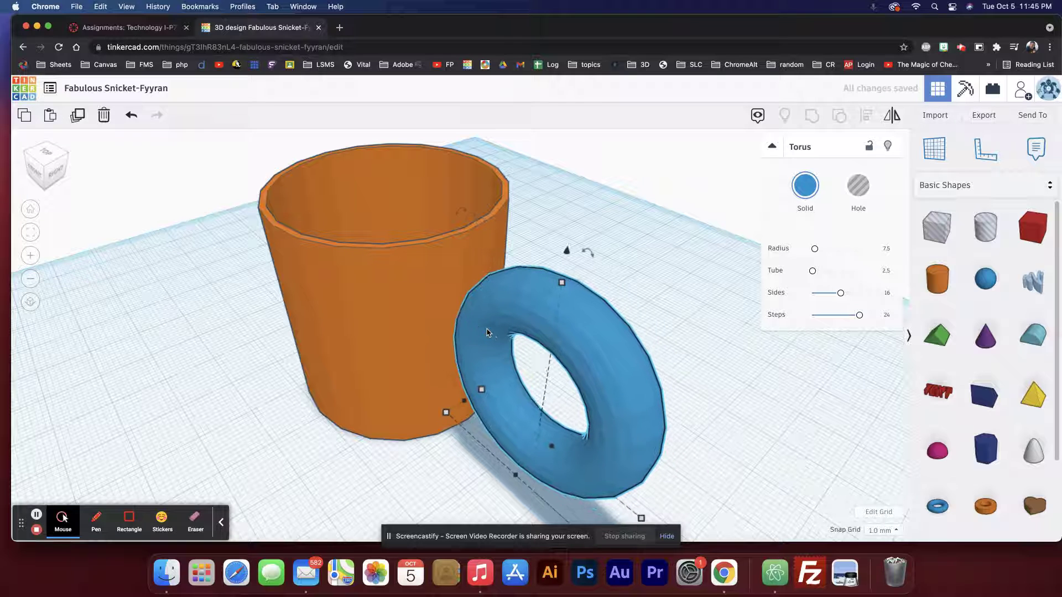
key("Left")
key("Left")
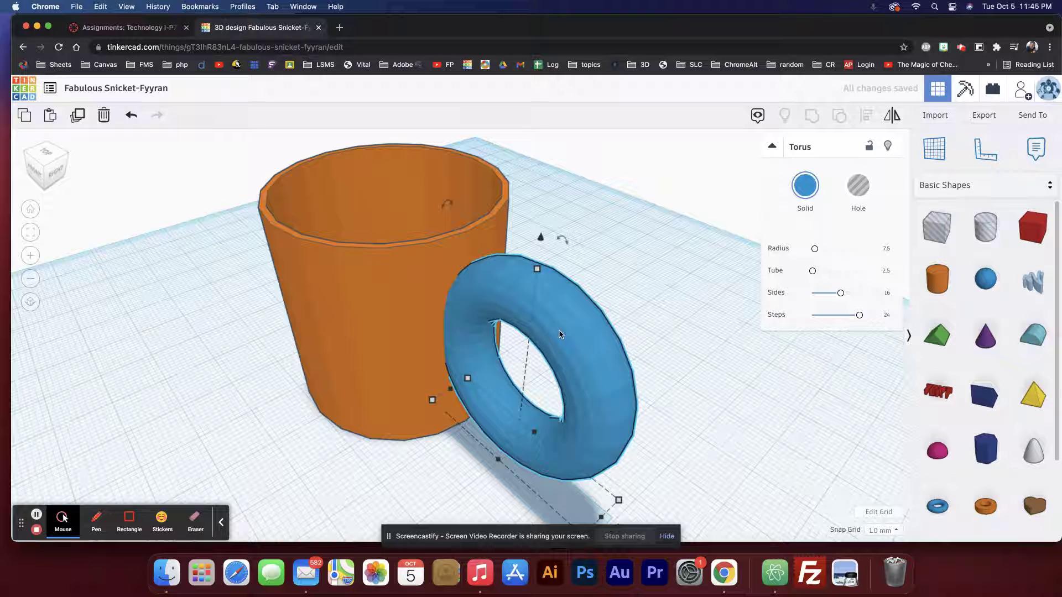
key("Left")
key("Left")
key("Left")
key("Left")
key("Left")
key("Left")
key("Left")
key("Left")
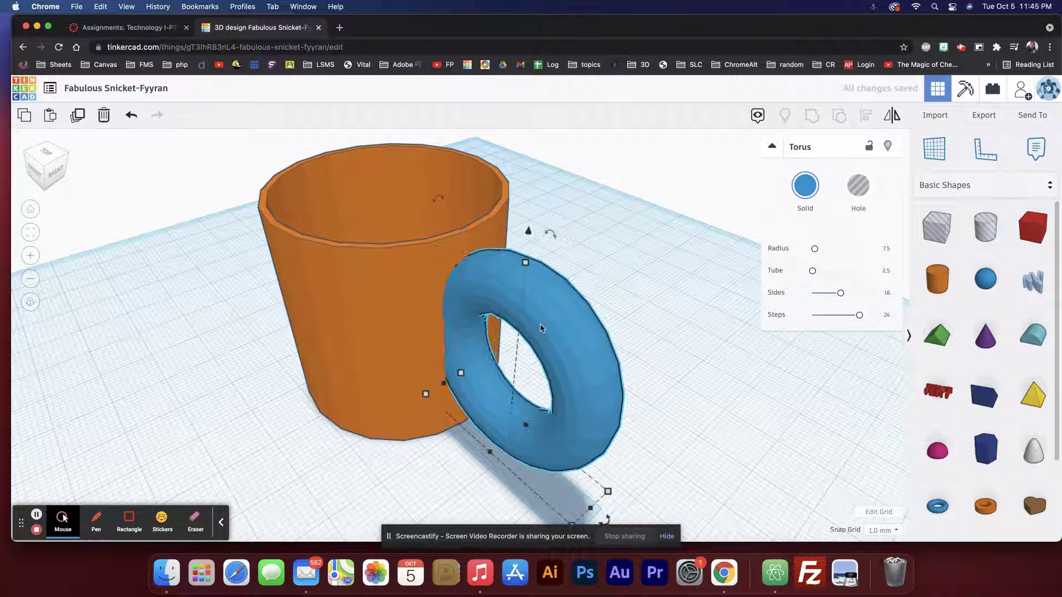
key("Left")
right_click_drag(471, 283, 533, 226)
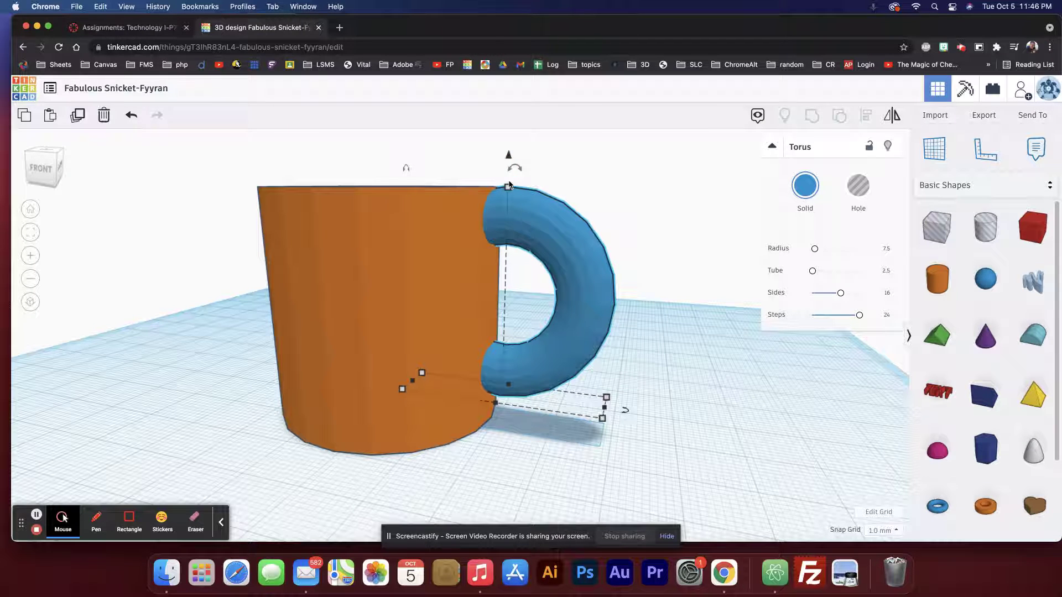
- Fine-tune the torus handle's height below the rim, check its fit, and select the cup
key("Down")
key("Down")
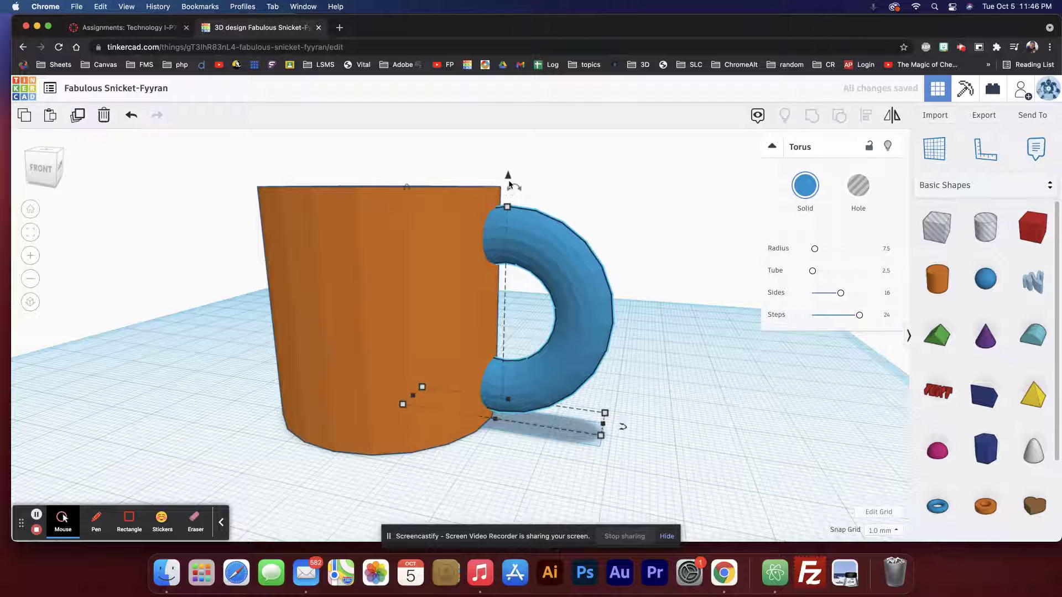
key("Up")
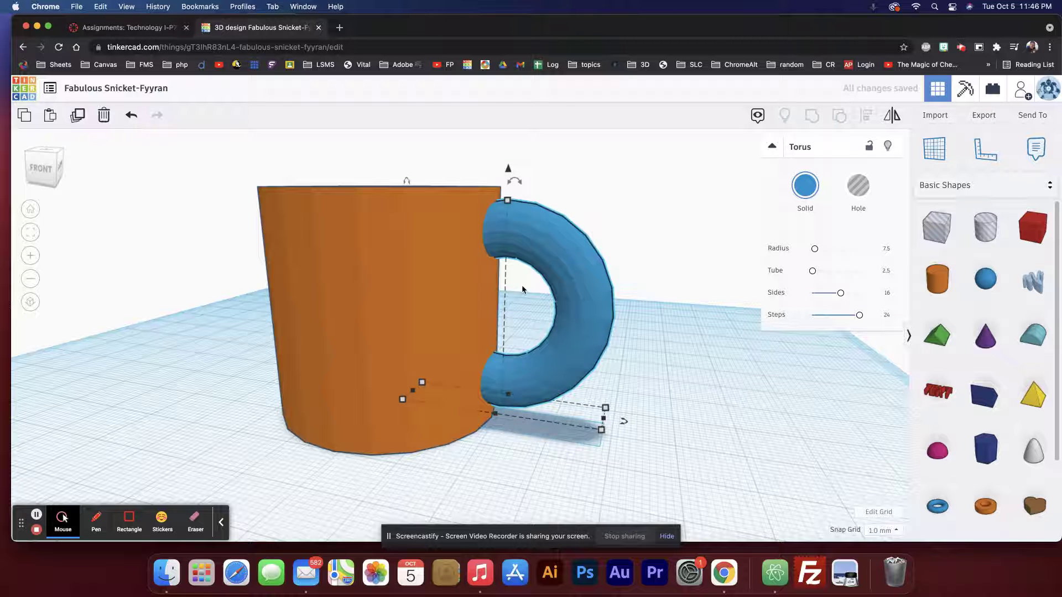
right_click_drag(523, 288, 628, 365)
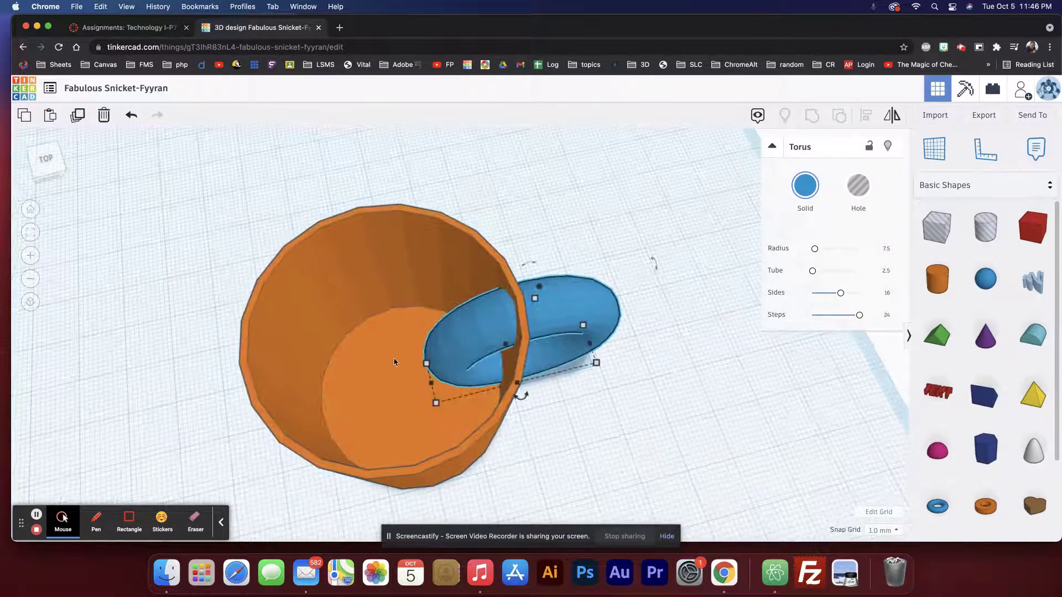
right_click_drag(207, 246, 218, 216)
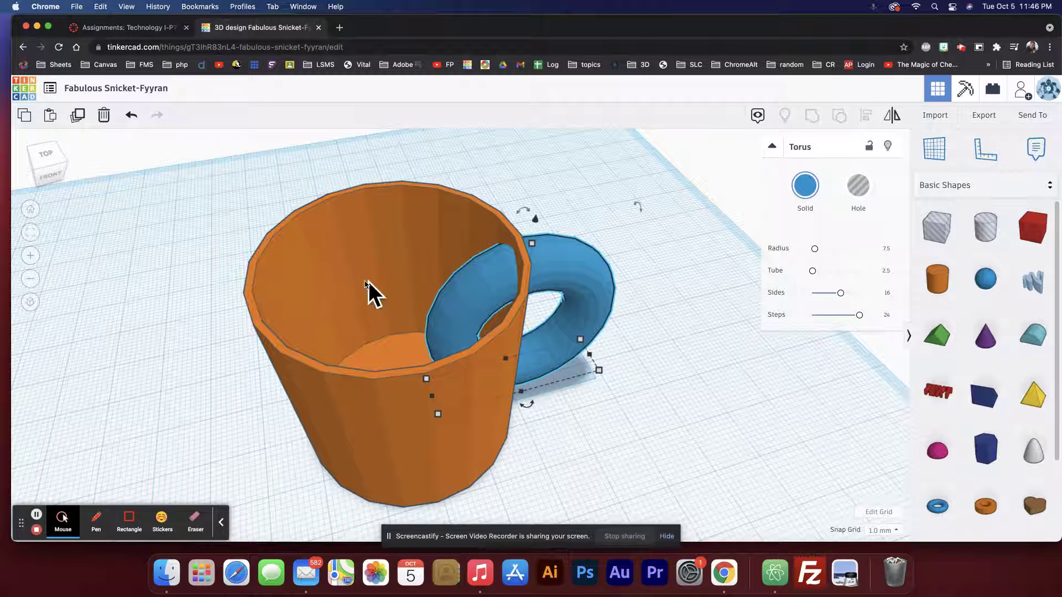
left_click_drag(202, 176, 316, 354)
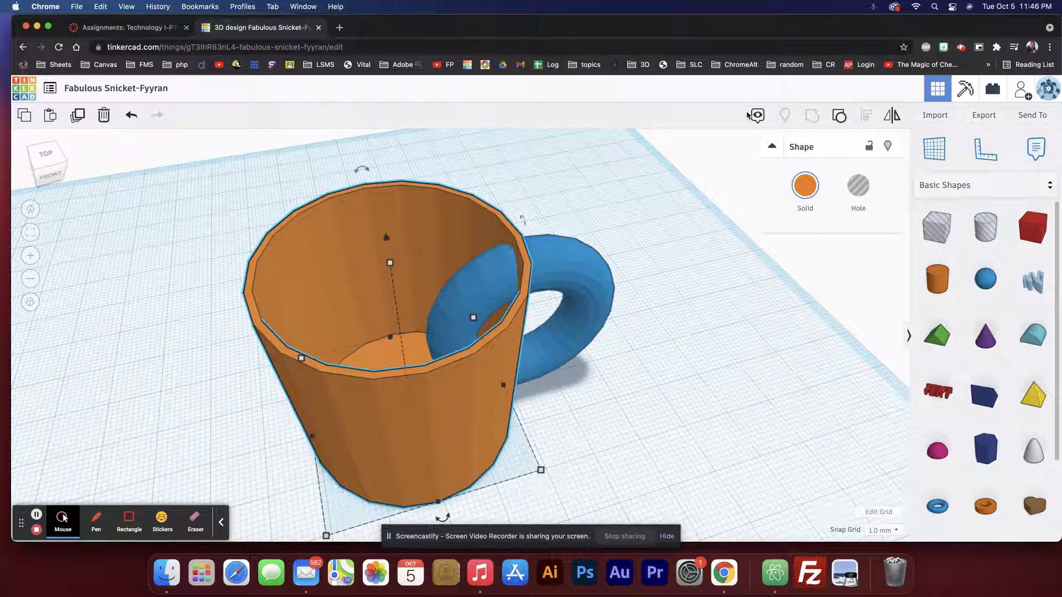
- Ungroup the cup, then group the cylinder, inner hole and torus into one blue mug
left_click(834, 115)
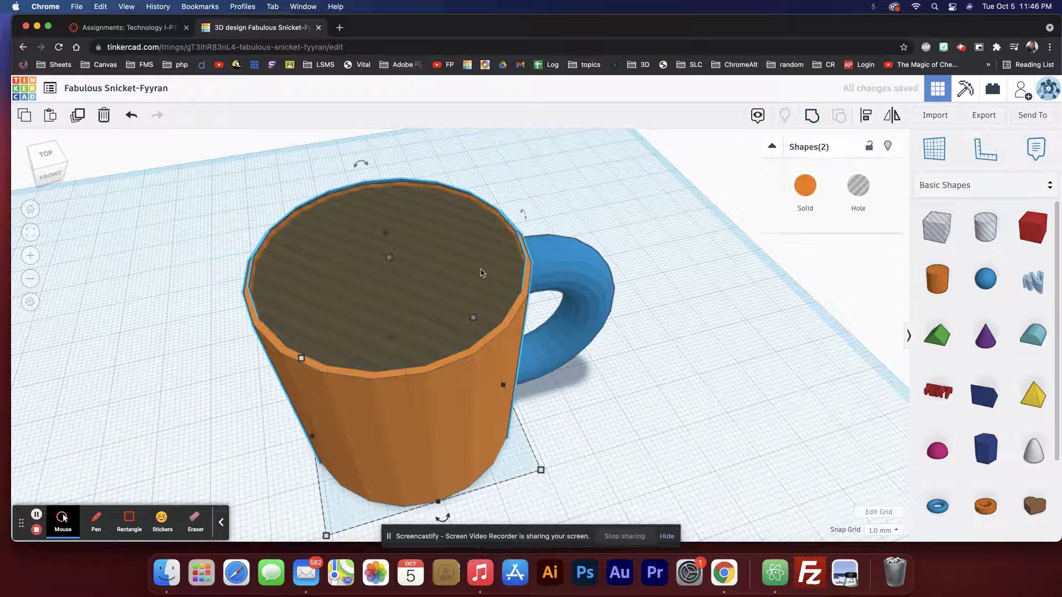
left_click_drag(601, 170, 291, 416)
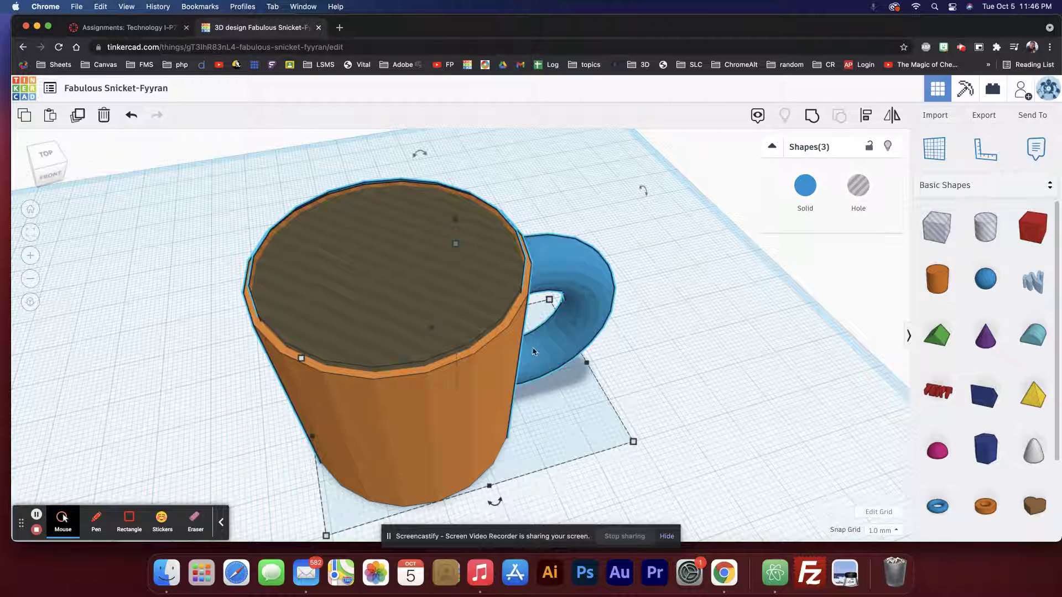
left_click(812, 115)
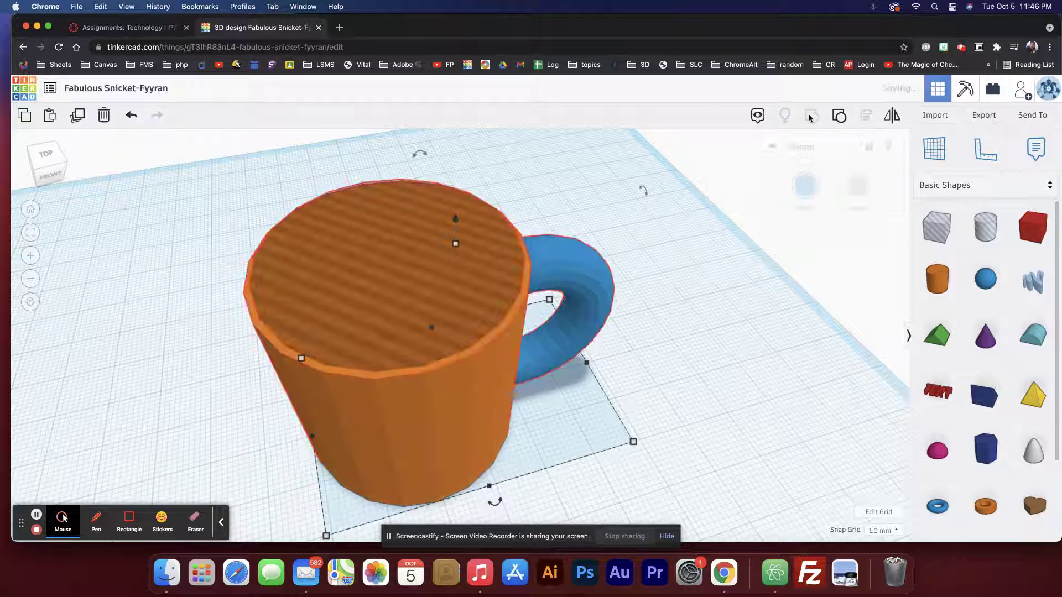
right_click_drag(674, 230, 516, 307)
scroll(517, 312, "down", 6)
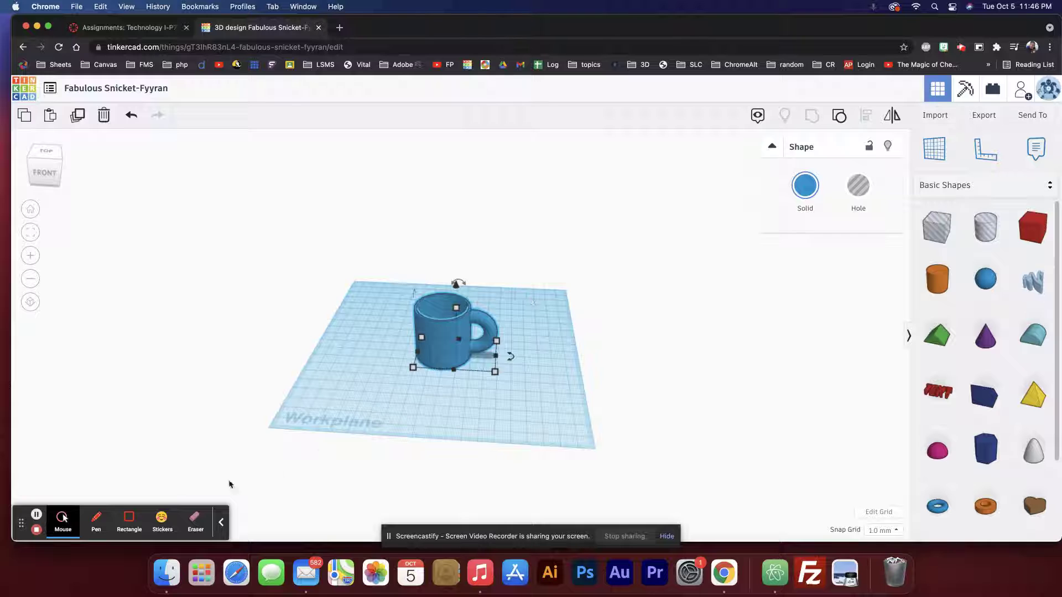